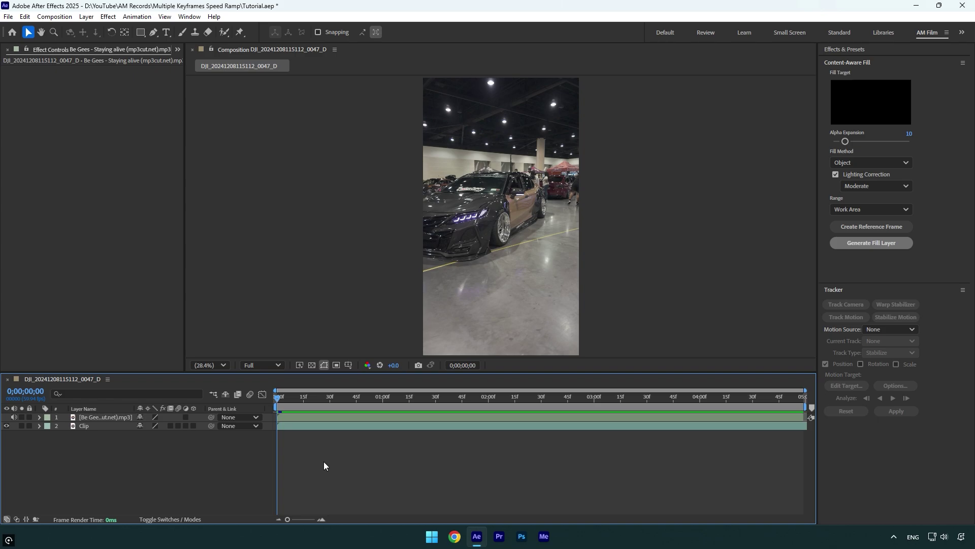
Add beat markers to the Staying alive music layer, up to about 0;00;02;46, using the waveform
click(314, 419)
key(l)
key(l)
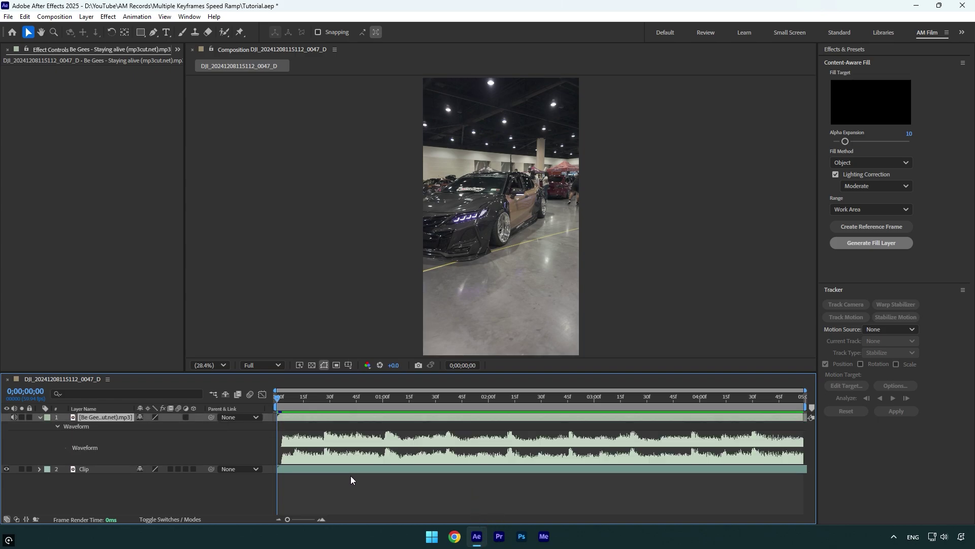
drag(313, 397, 326, 398)
key(KP_Multiply)
click(386, 397)
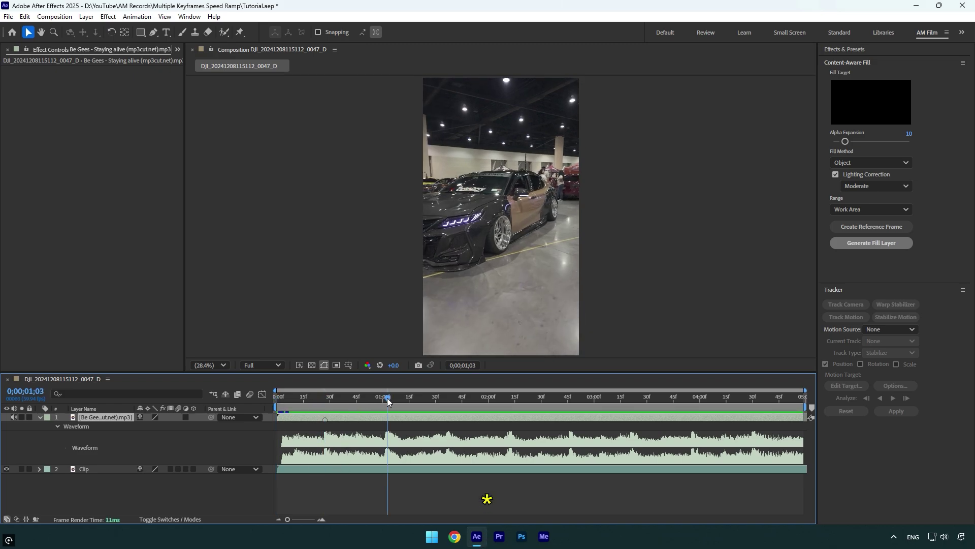
key(KP_Multiply)
drag(388, 398, 568, 400)
key(KP_Multiply)
key(KP_Multiply)
key(KP_Multiply)
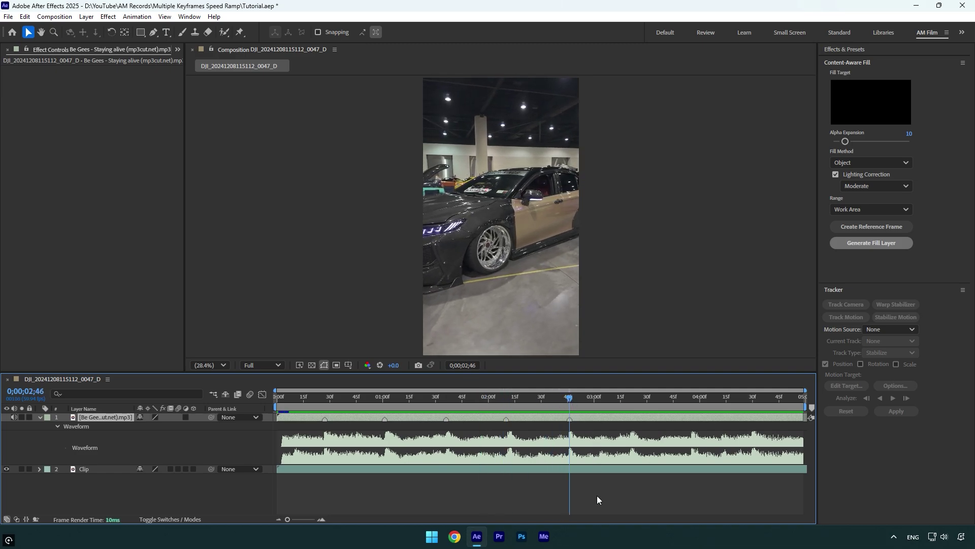
key(l)
key(l)
drag(574, 396, 246, 412)
Enable time remapping on the car Clip layer and adjust its starting frame
right_click(291, 428)
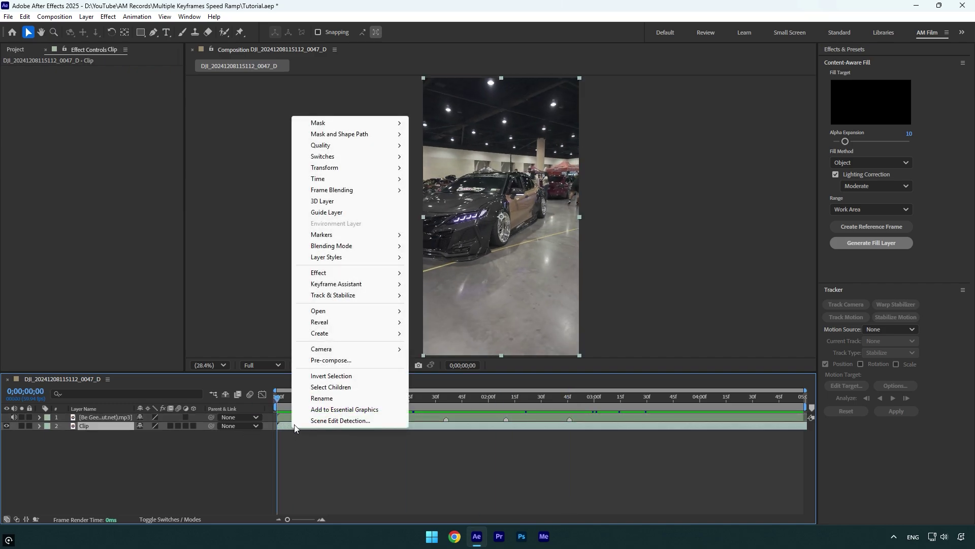
mouse_move(364, 181)
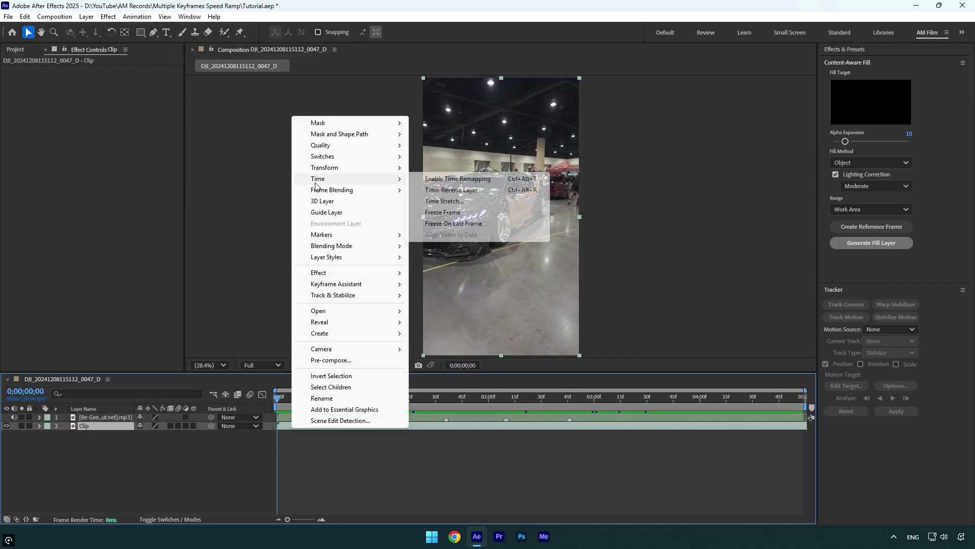
click(433, 181)
drag(150, 435, 191, 435)
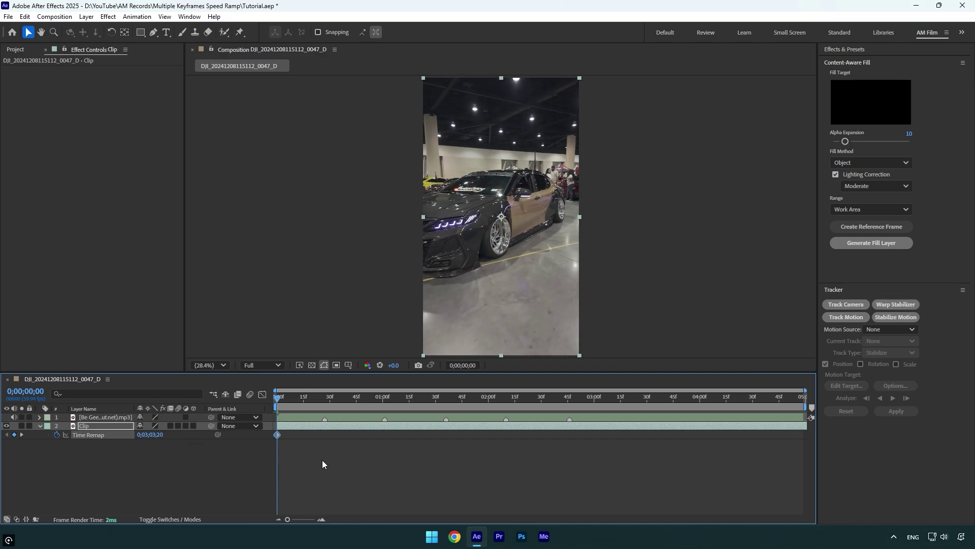
Set a Time Remap keyframe at each beat marker through the last beat
key(k)
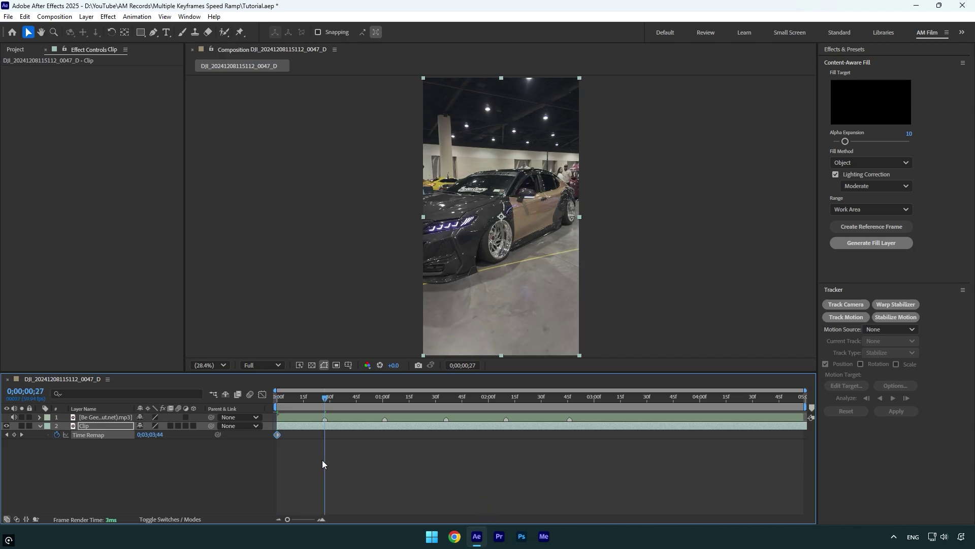
drag(155, 434, 211, 440)
key(k)
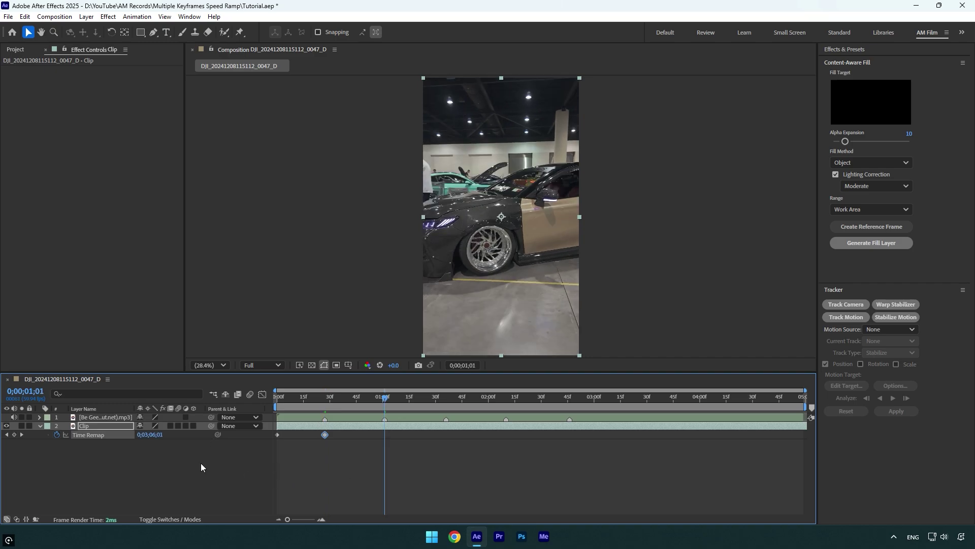
drag(149, 437, 203, 458)
key(k)
key(k)
drag(153, 435, 185, 466)
key(k)
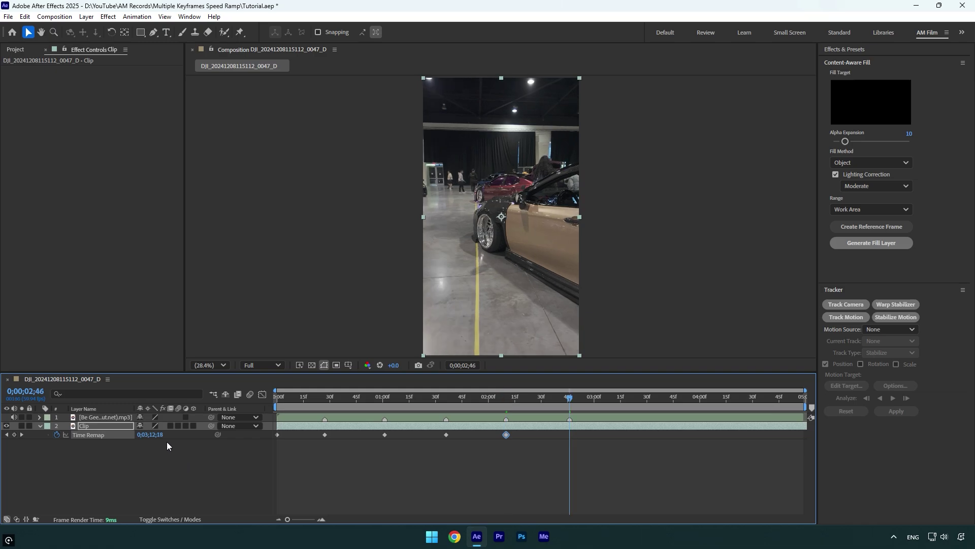
drag(152, 435, 64, 453)
Split the car clip at the last beat and Easy Ease all six Time Remap keyframes
key(ctrl+shift+d)
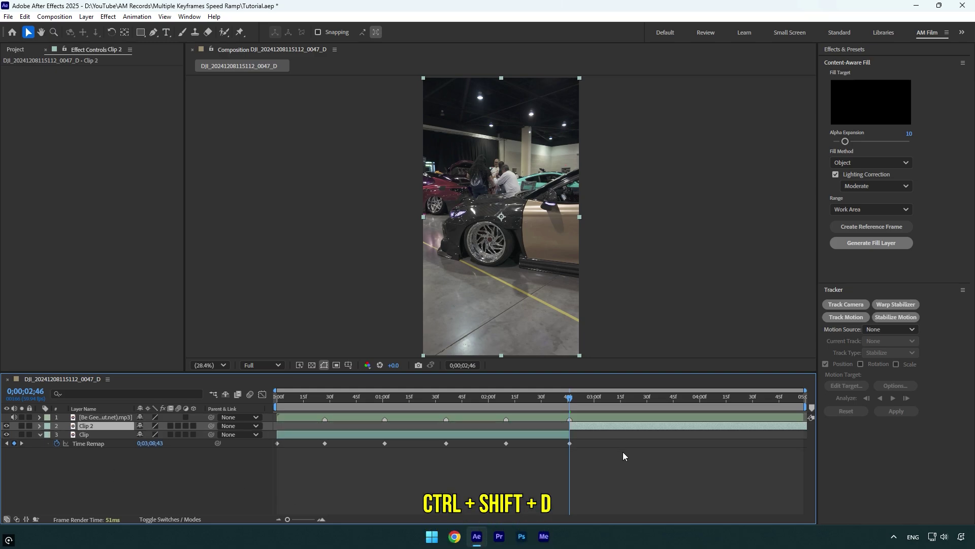
drag(623, 452, 270, 430)
key(F9)
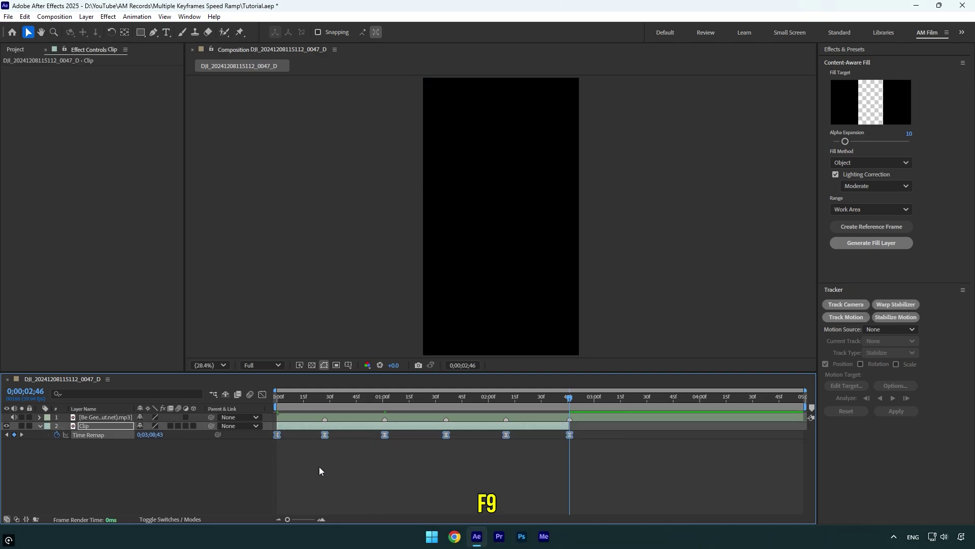
Show the Time Remap keyframes as a value graph in the Graph Editor
click(262, 395)
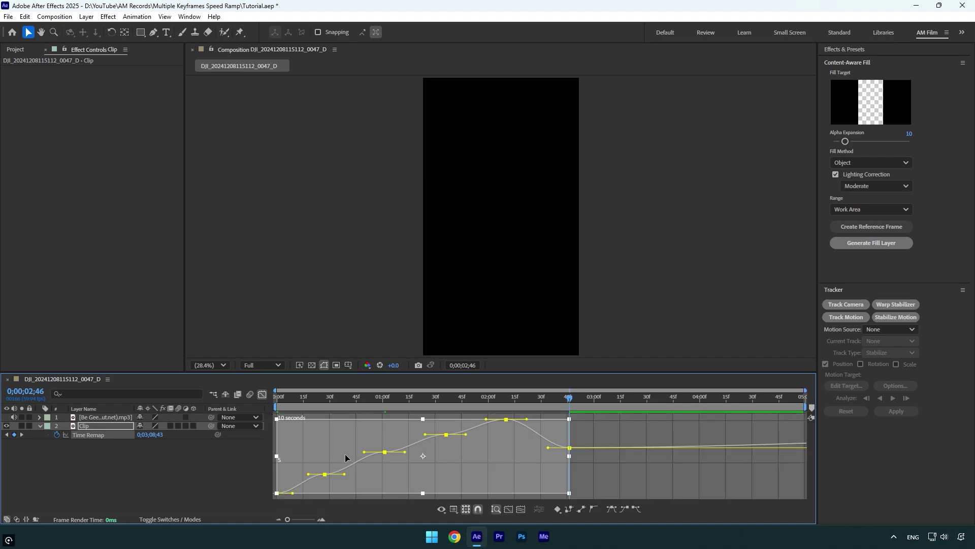
right_click(601, 472)
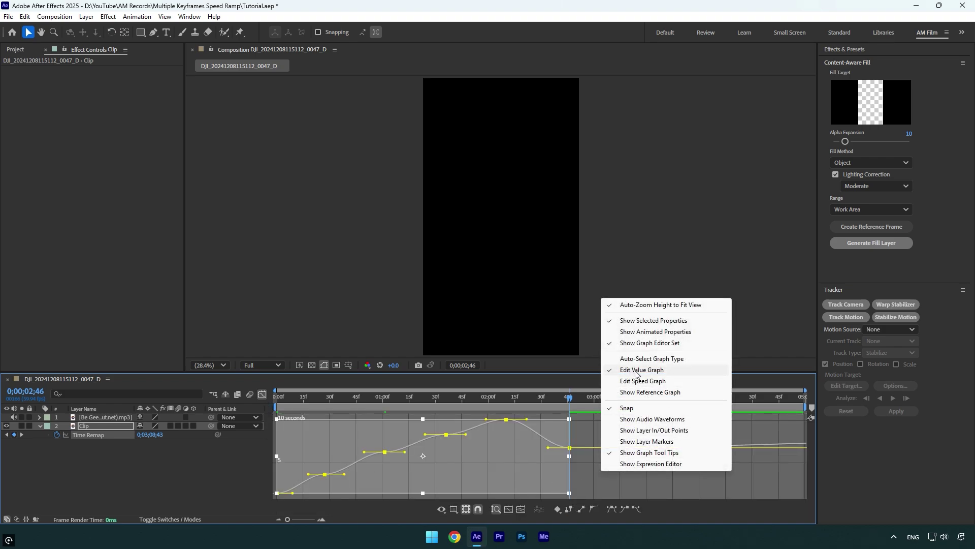
click(636, 374)
click(607, 465)
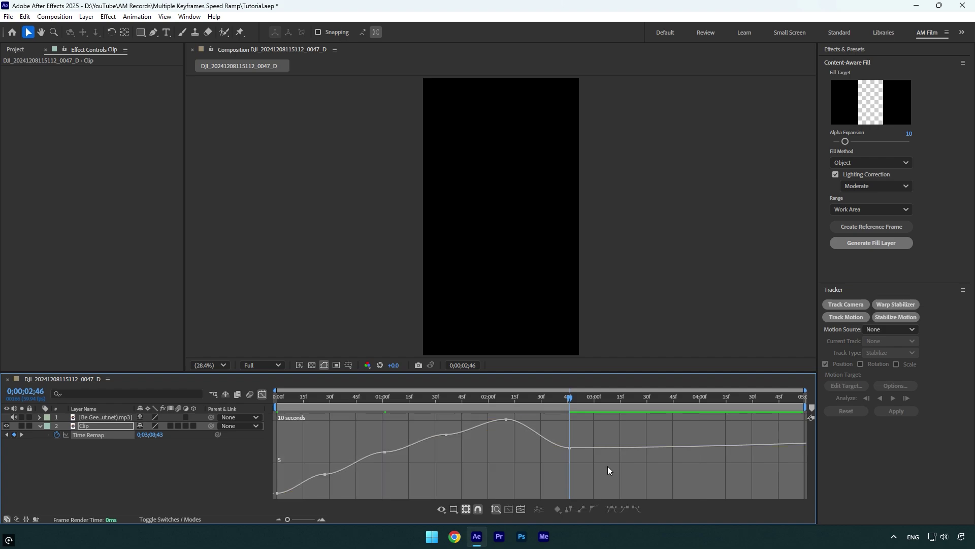
Steepen the Time Remap curve at the clip's first keyframe
click(279, 491)
drag(292, 496, 296, 443)
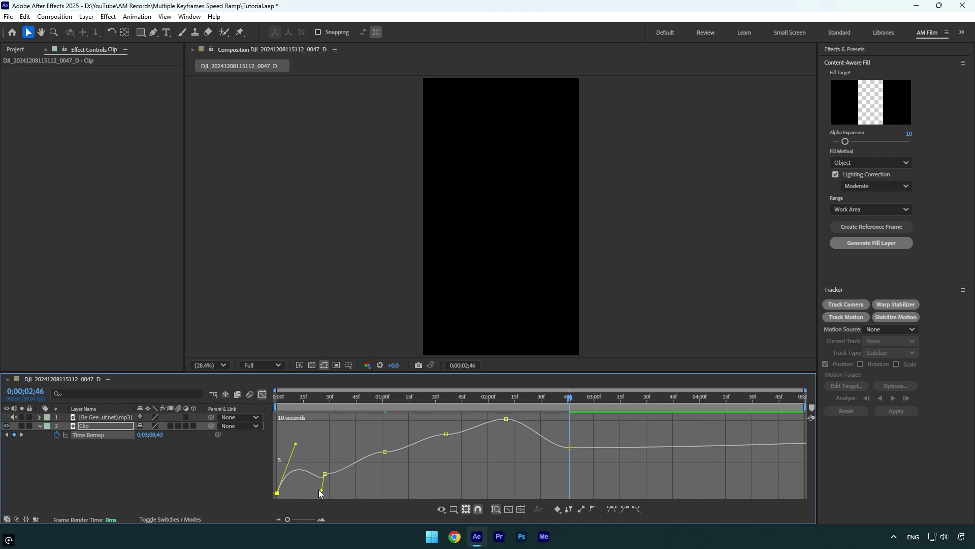
drag(322, 490, 315, 505)
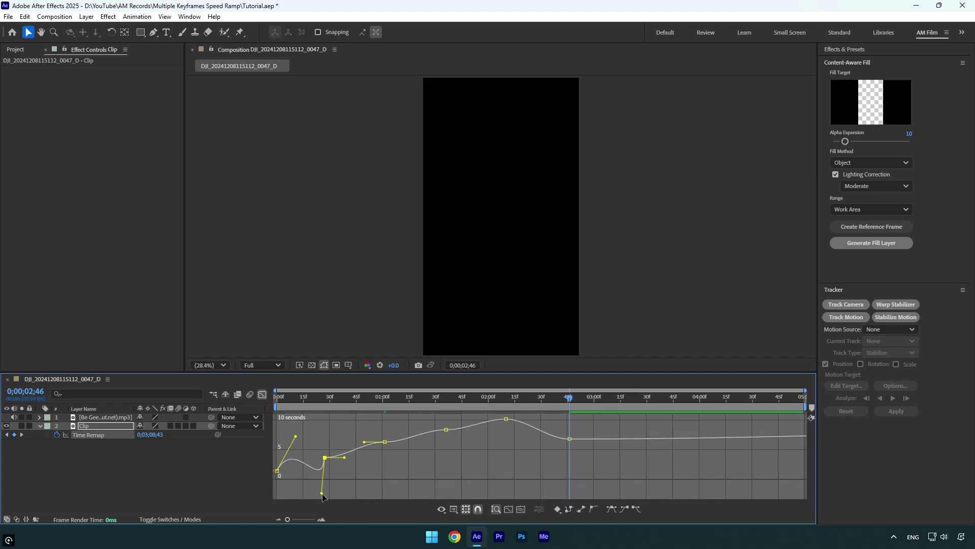
key(ctrl+z)
key(ctrl+z)
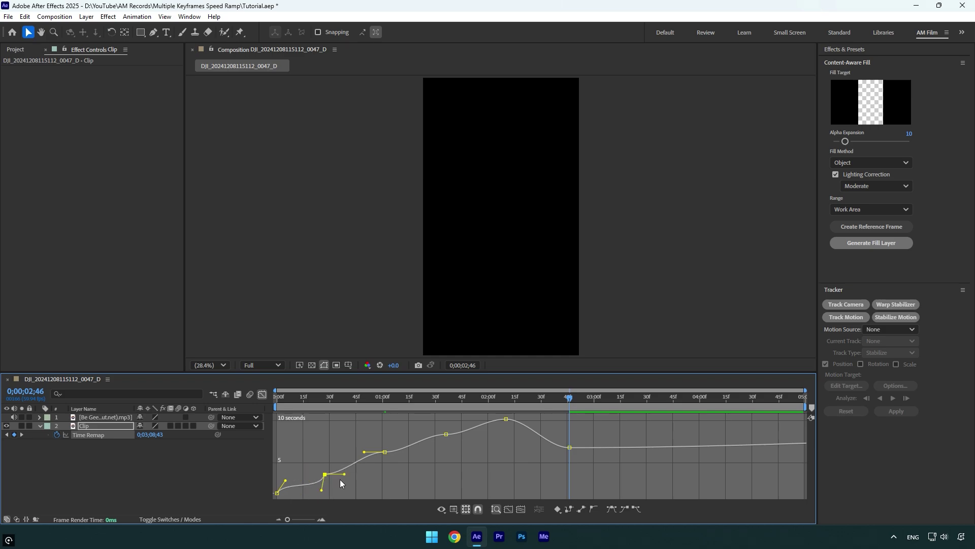
Steepen the ramp out of the second keyframe and stretch the easing around the peak, then preview
drag(344, 473, 457, 429)
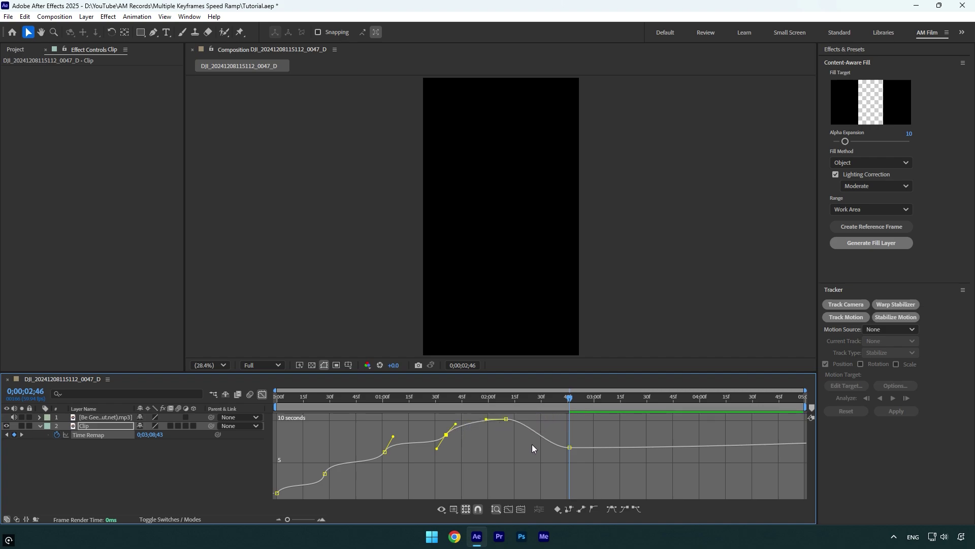
drag(486, 420, 465, 422)
drag(527, 420, 582, 452)
key(space)
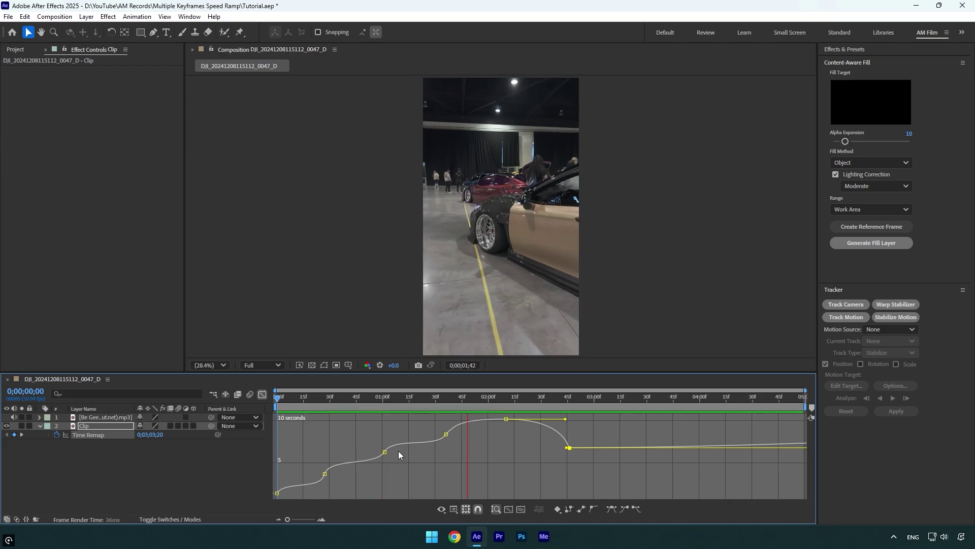
Turn on frame blending for the car clip and the composition
key(space)
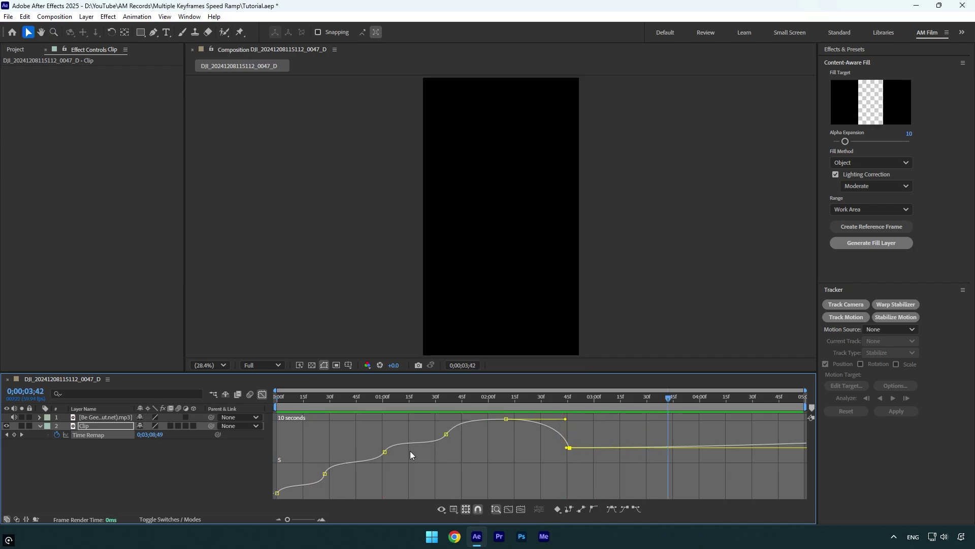
click(263, 395)
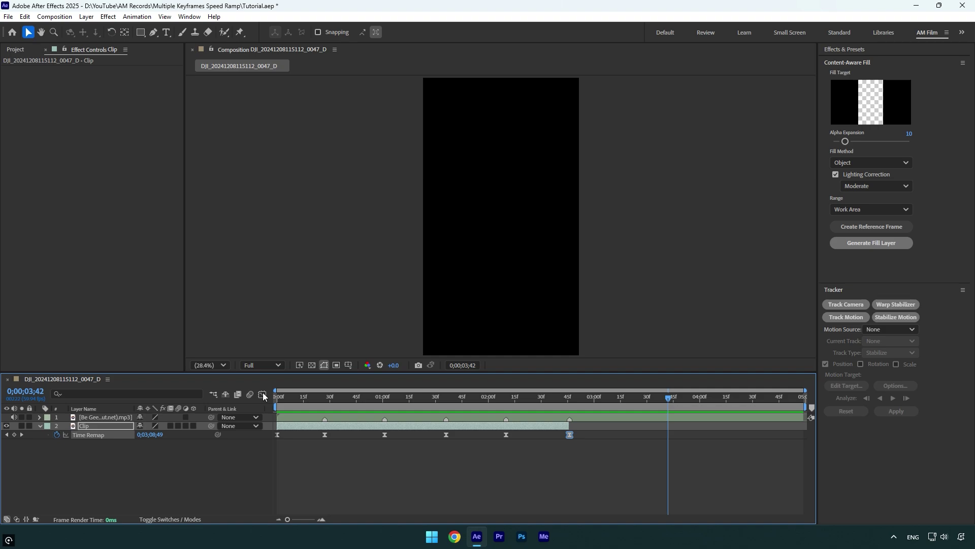
click(171, 425)
click(275, 401)
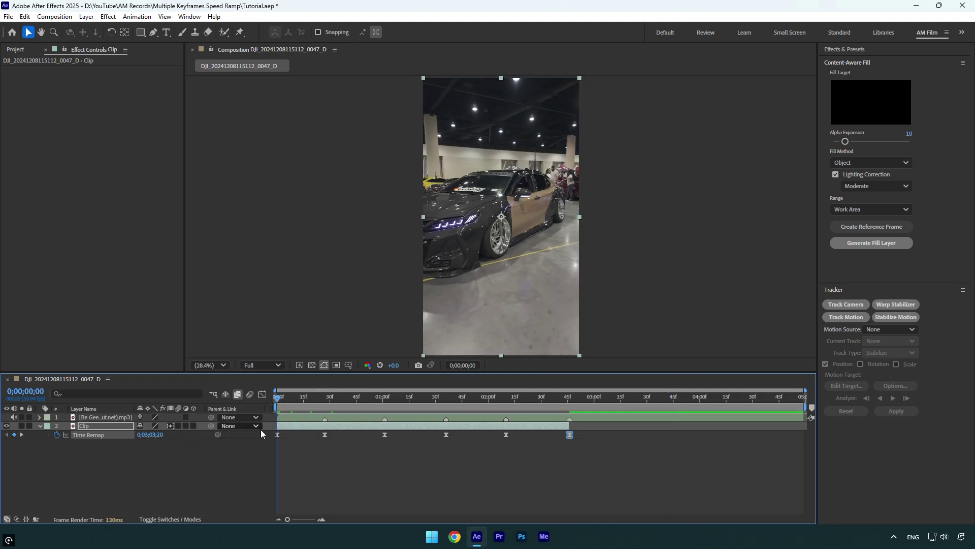
Pre-compose the car clip with all attributes moved into the new composition
right_click(291, 425)
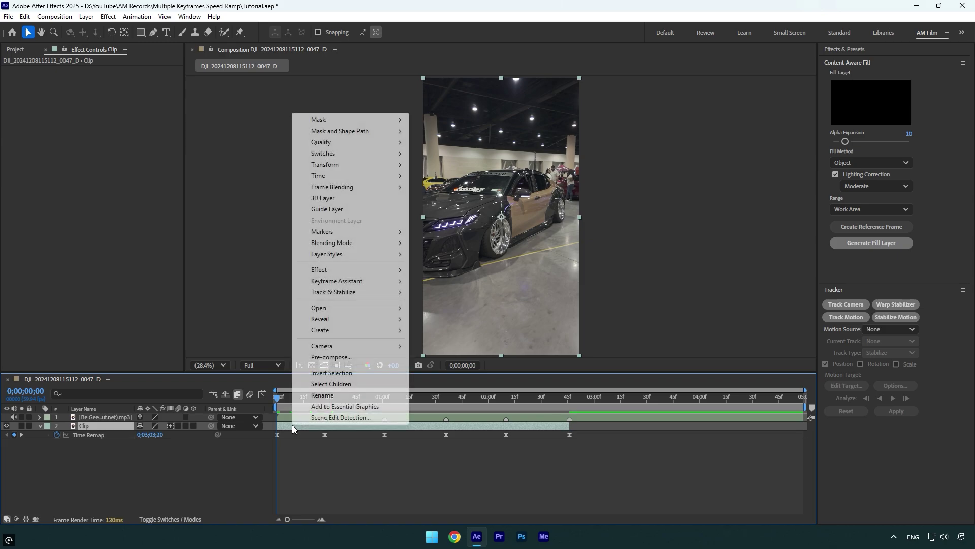
click(349, 357)
click(455, 271)
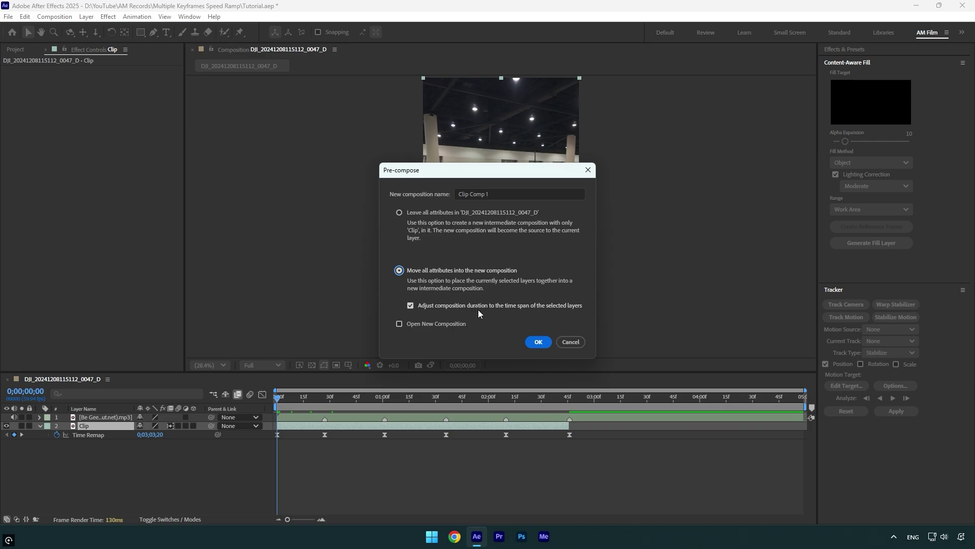
click(537, 341)
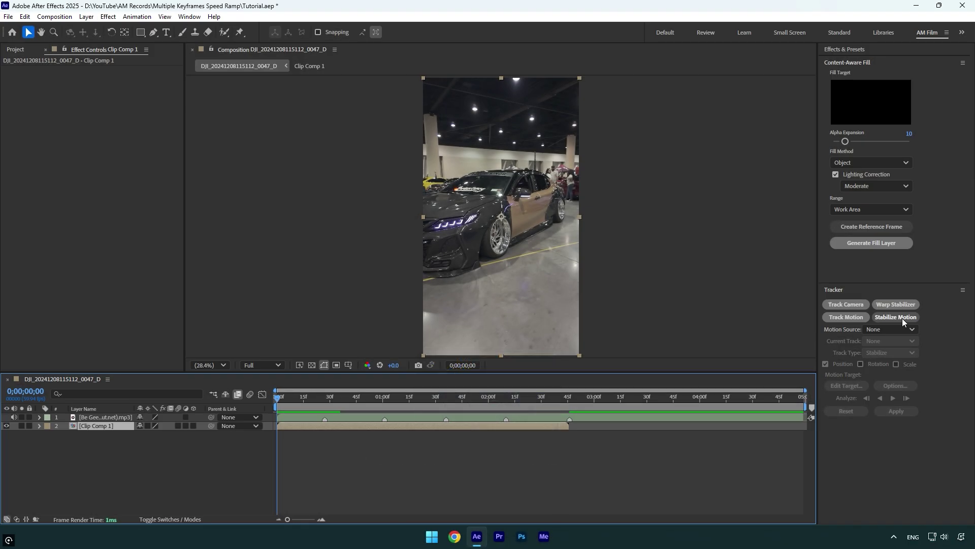
Start a Stabilize Motion track on Clip Comp 1 and move Track Point 1 onto the front wheel
click(902, 318)
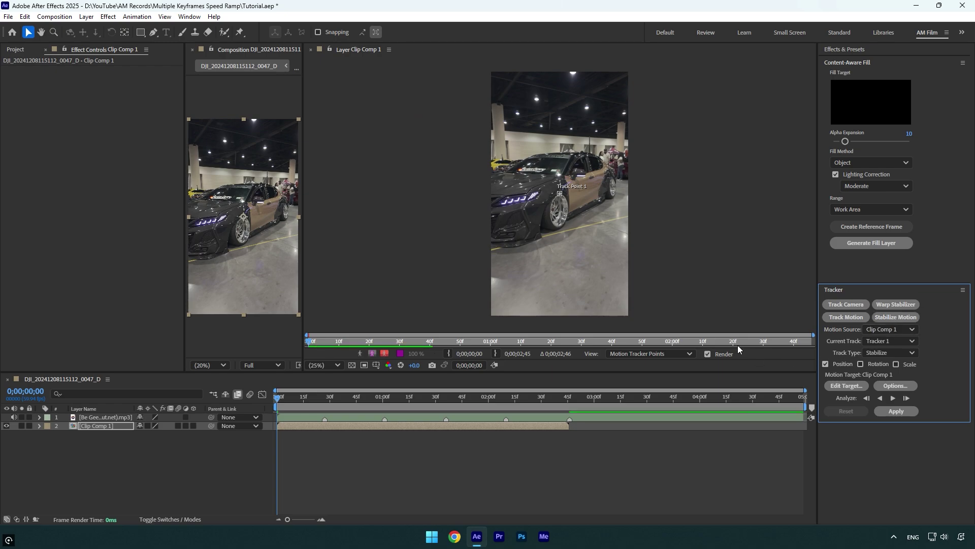
key(period)
key(period)
key(period)
key(period)
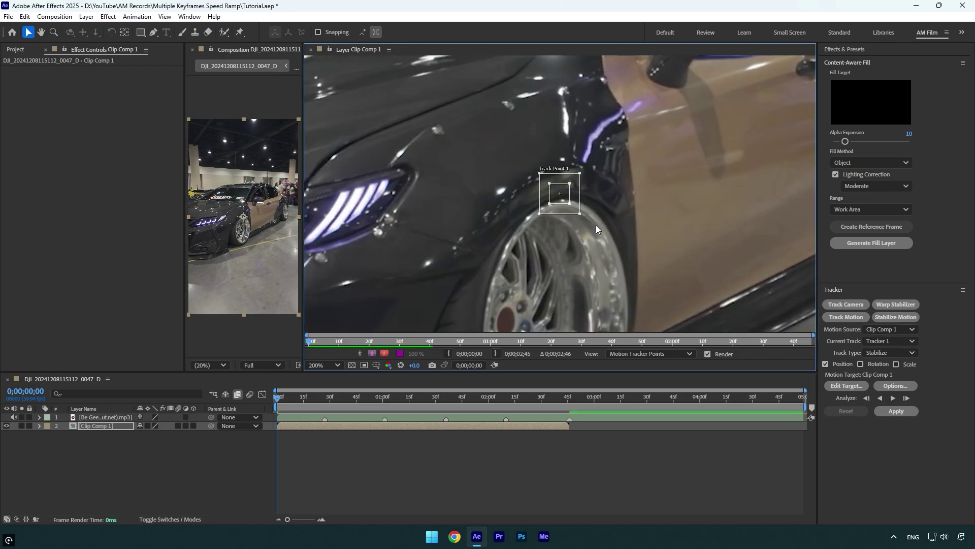
scroll(644, 266, down, 2)
mouse_move(623, 237)
mouse_down()
mouse_move(584, 203)
mouse_move(563, 257)
mouse_move(615, 245)
mouse_move(609, 240)
mouse_up()
Centre the feature box on the wheel hub and enlarge the search area around the wheel
scroll(562, 256, up, 1)
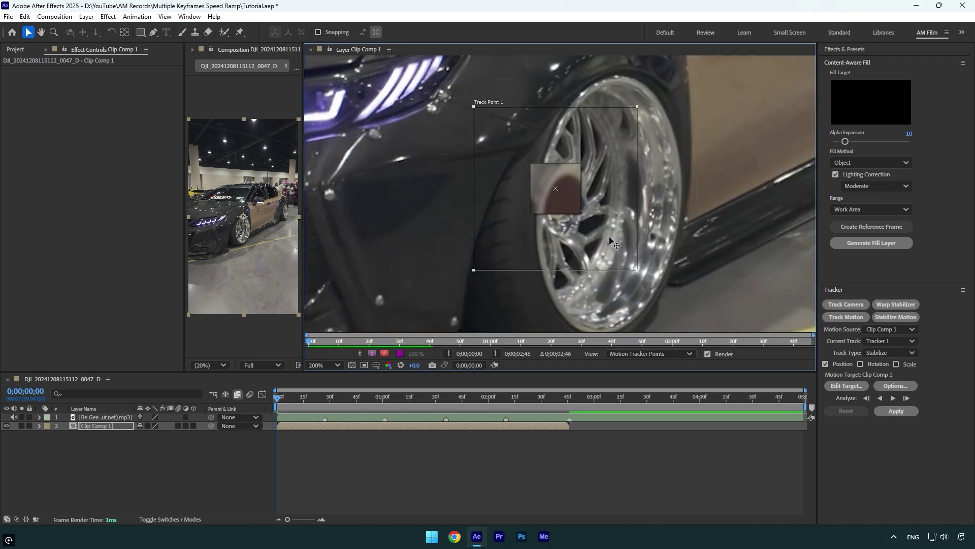
drag(610, 241, 610, 240)
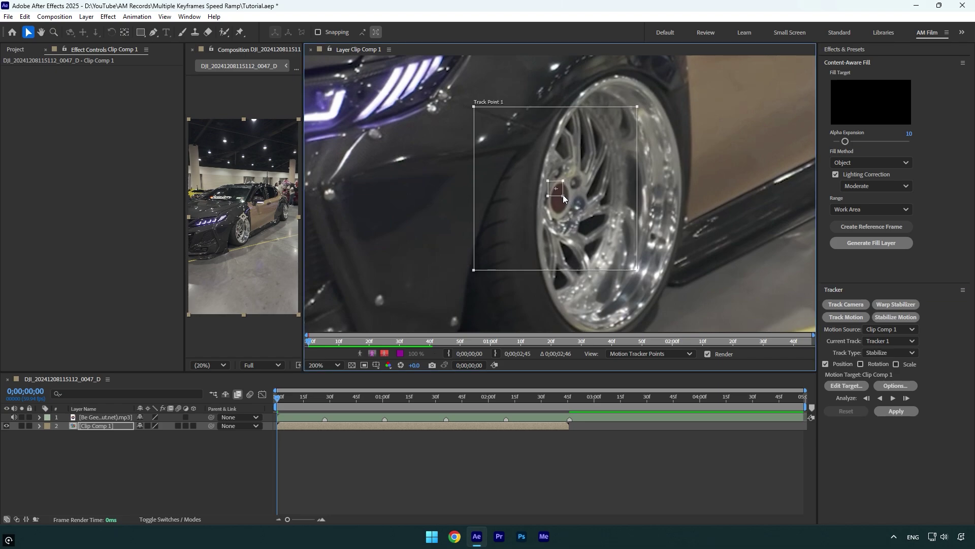
scroll(563, 194, down, 1)
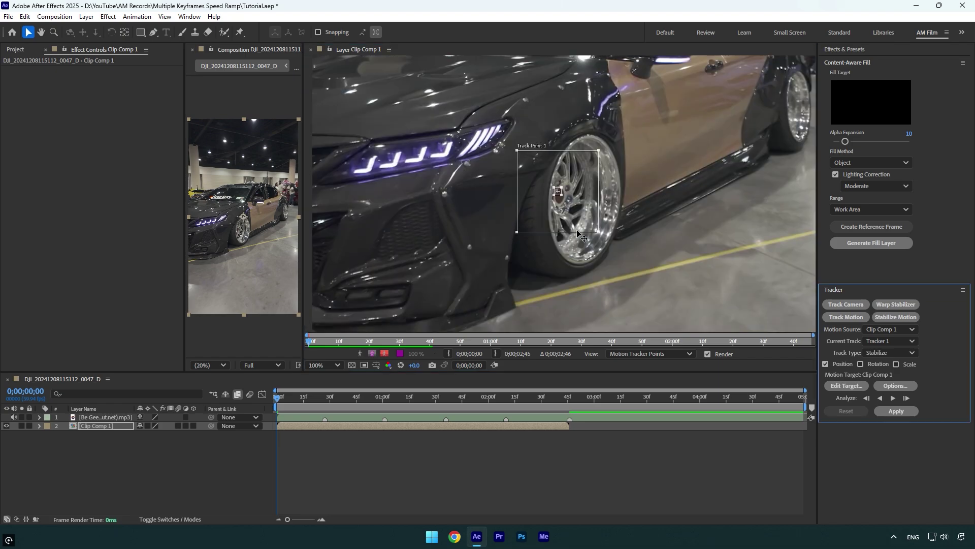
drag(598, 231, 626, 258)
Set the tracker options to RGB channel with Adapt Feature On Every Frame enabled
click(894, 386)
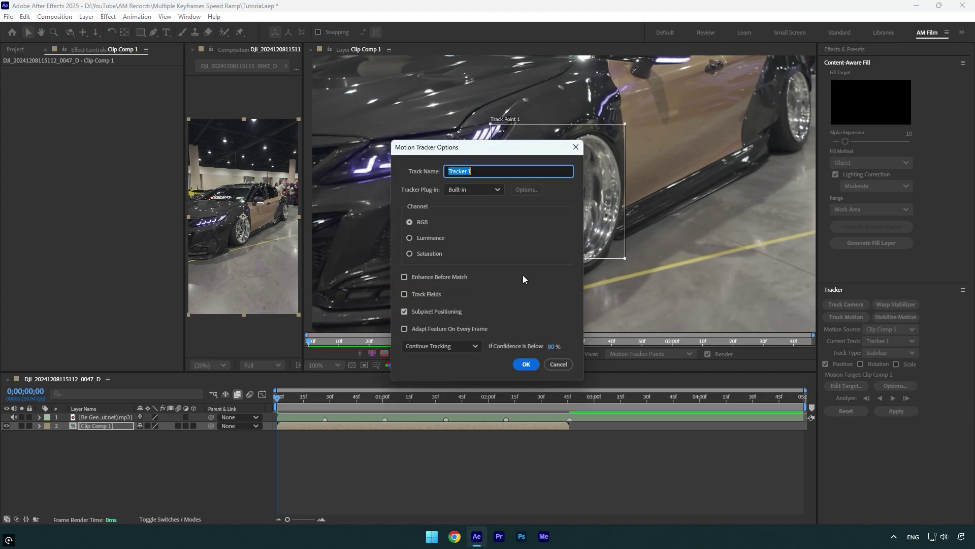
click(428, 221)
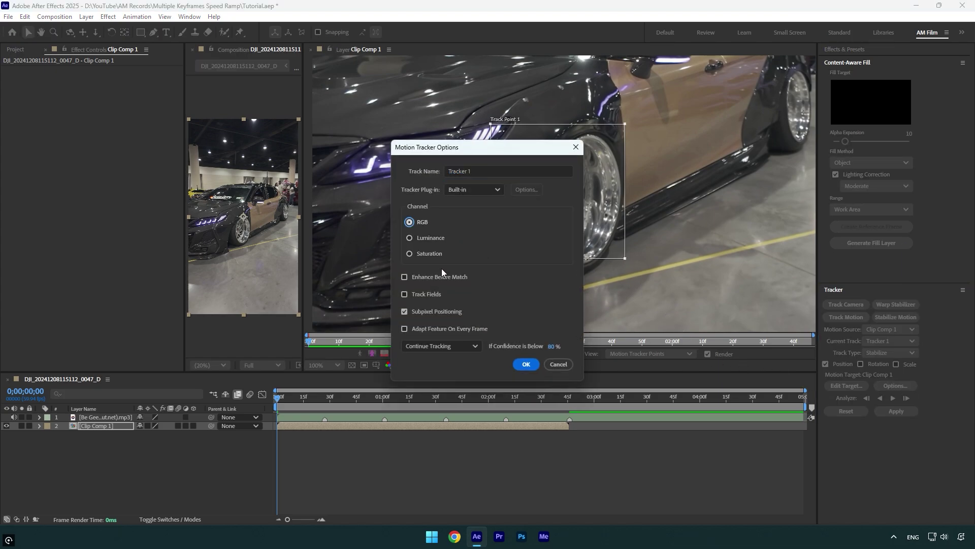
click(420, 330)
click(526, 364)
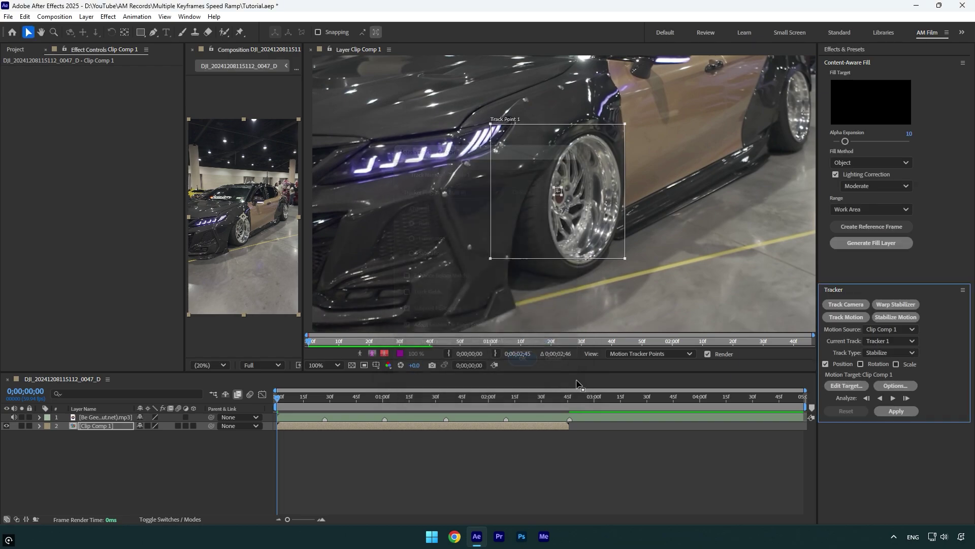
Analyze the track forward and apply the stabilization in X and Y
click(893, 398)
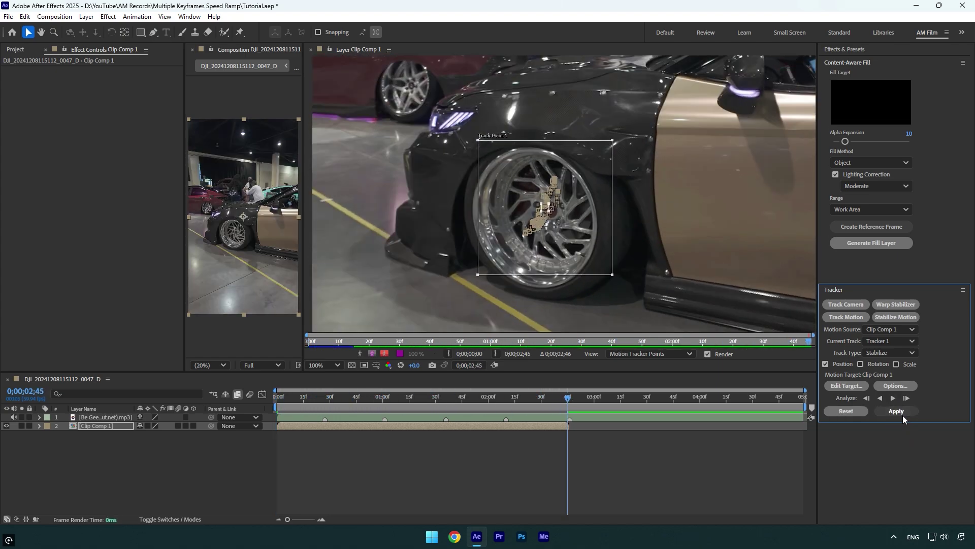
click(903, 415)
click(491, 279)
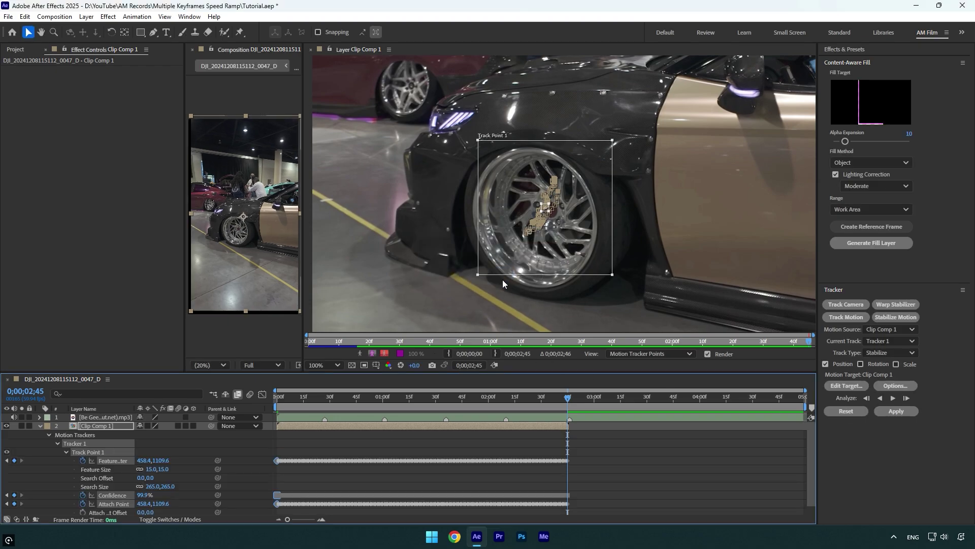
Return to the composition and preview the stabilized footage from the start
click(310, 50)
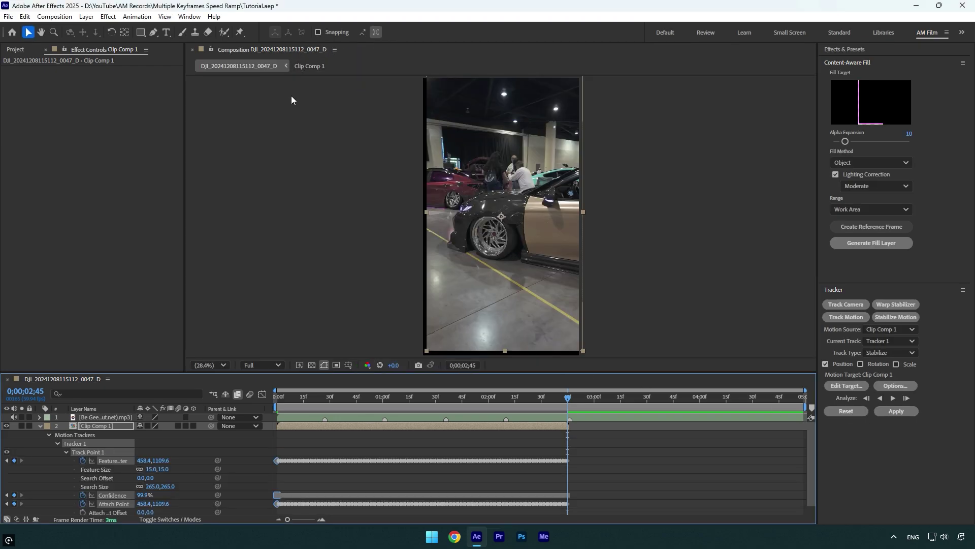
drag(562, 402, 267, 415)
click(374, 446)
key(space)
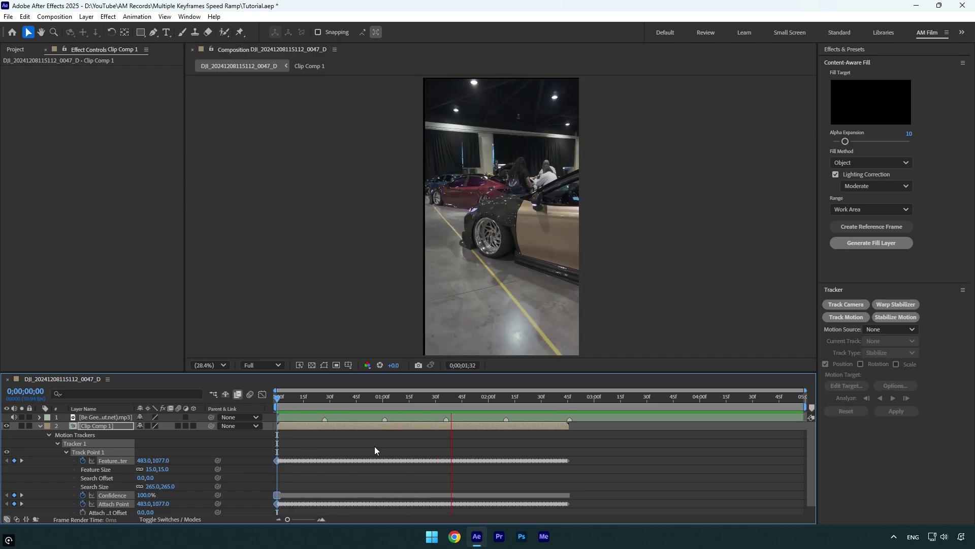
Scrub to about 0;00;00;56 and set Clip Comp 1's Scale to 125%
drag(472, 401, 375, 403)
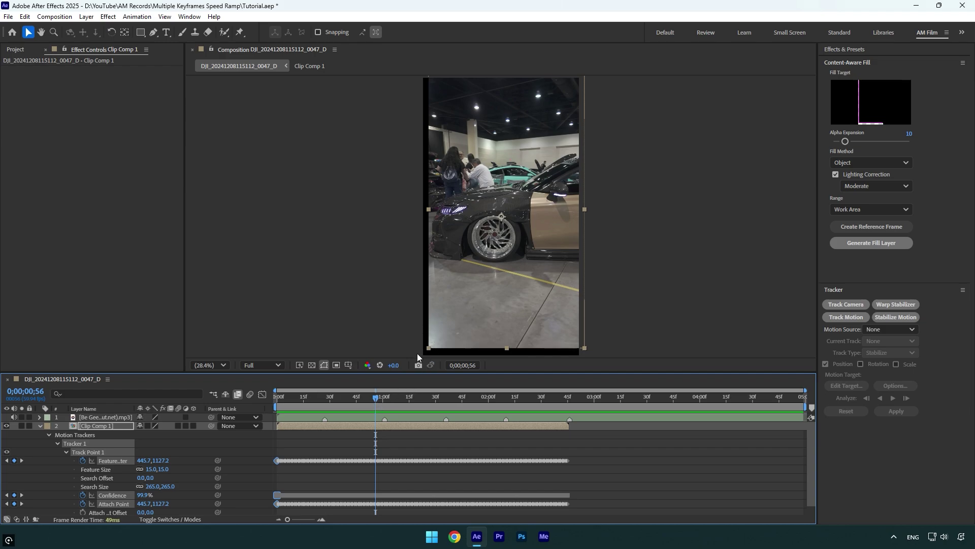
key(s)
drag(153, 434, 164, 434)
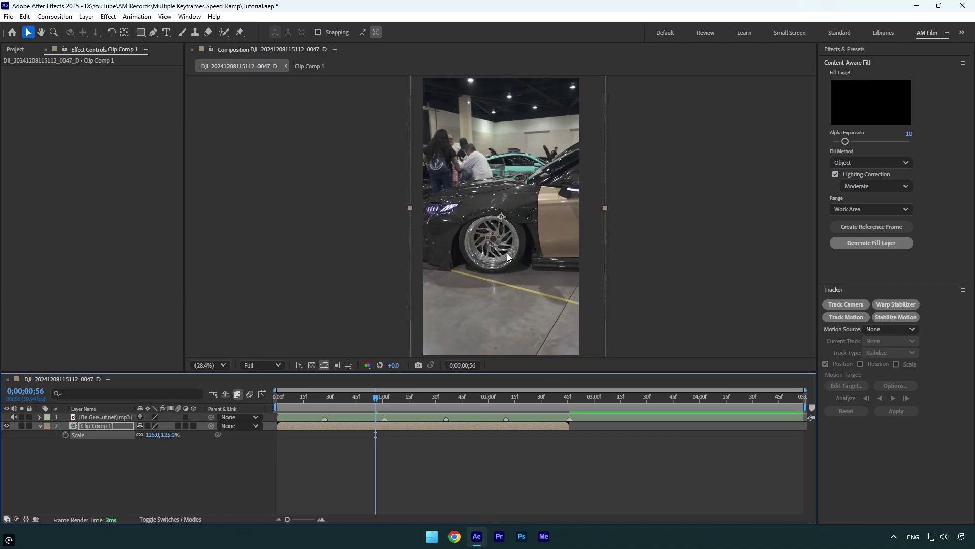
Turn on the proportional grid and nudge Clip Comp 1 slightly left to centre it
click(349, 364)
click(368, 387)
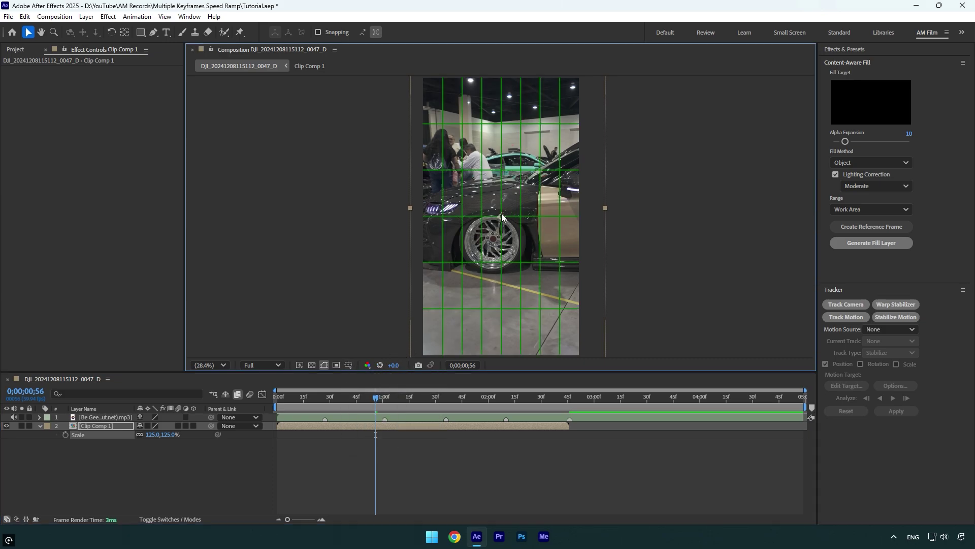
drag(491, 280, 486, 281)
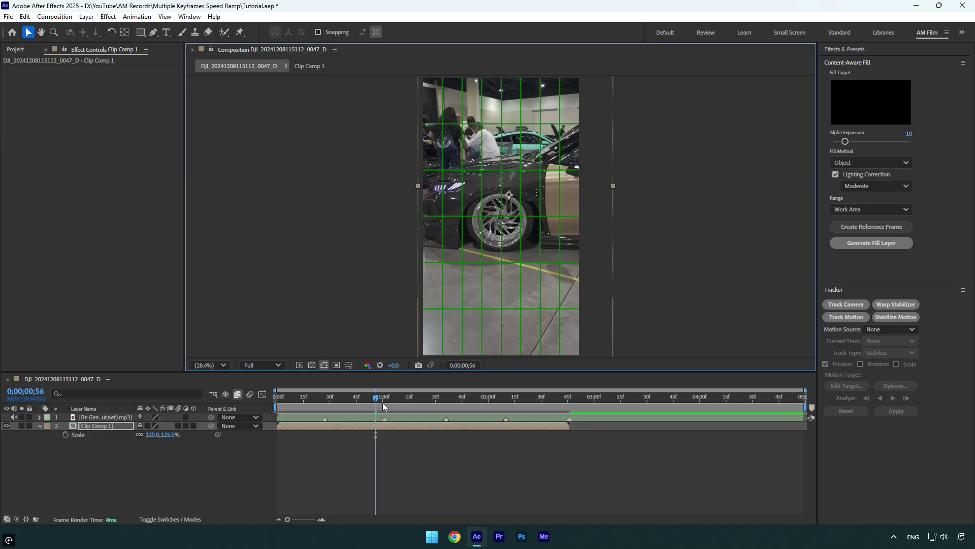
Preview the centred clip from the start, then scrub back to an earlier frame
drag(383, 406, 266, 415)
key(space)
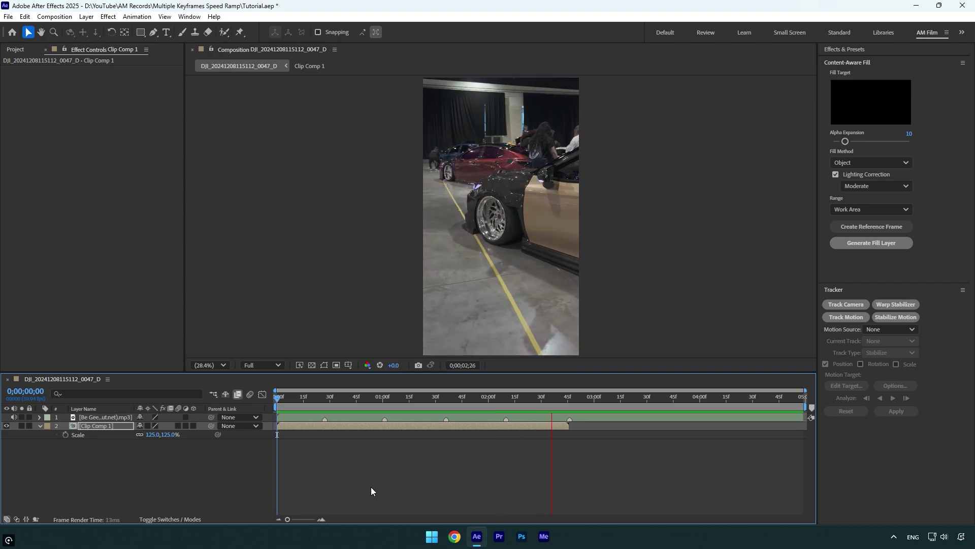
key(space)
drag(470, 397, 321, 407)
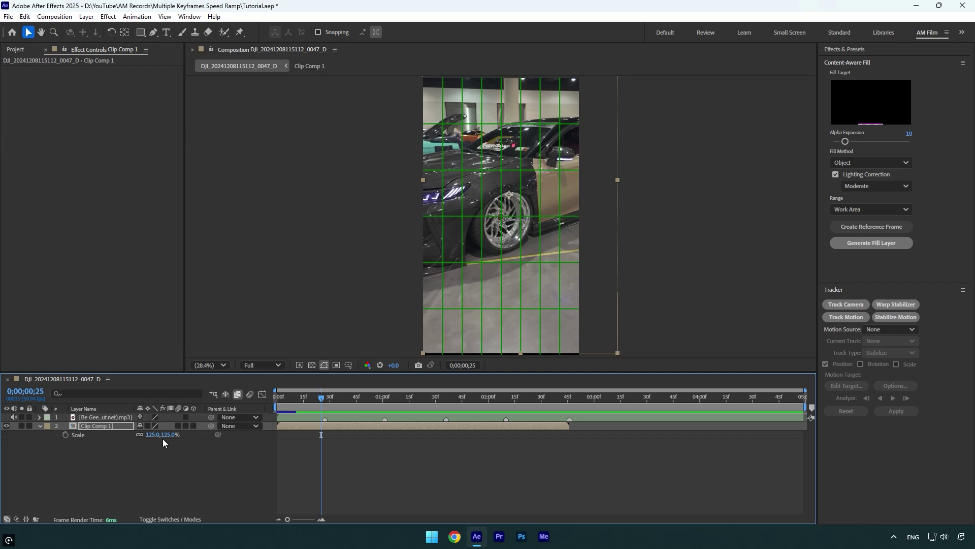
Apply Motion Tile to Clip Comp 1 with Mirror Edges turned on
key(ctrl+space)
text(motion)
key(Return)
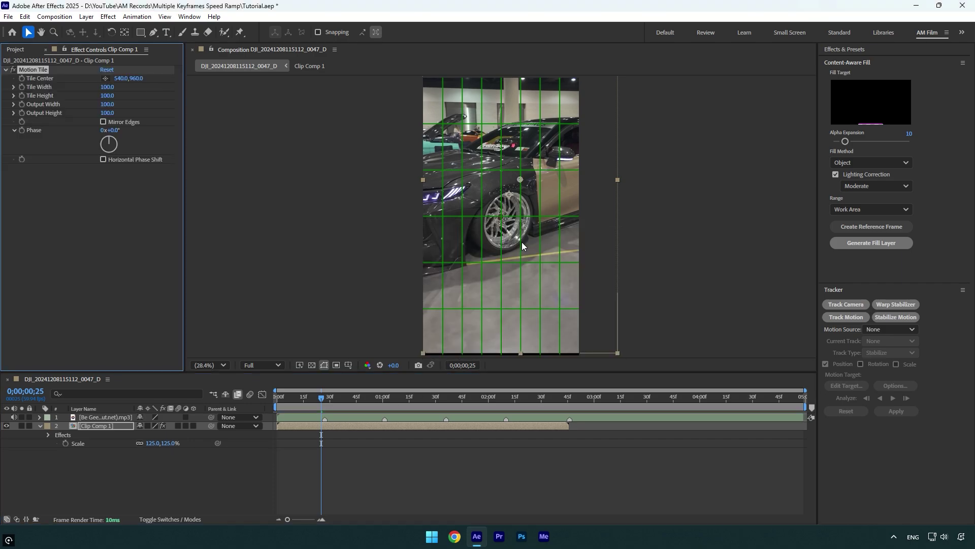
click(104, 122)
Set Motion Tile's Output Height and Output Width to 200
click(107, 112)
text(200)
key(Return)
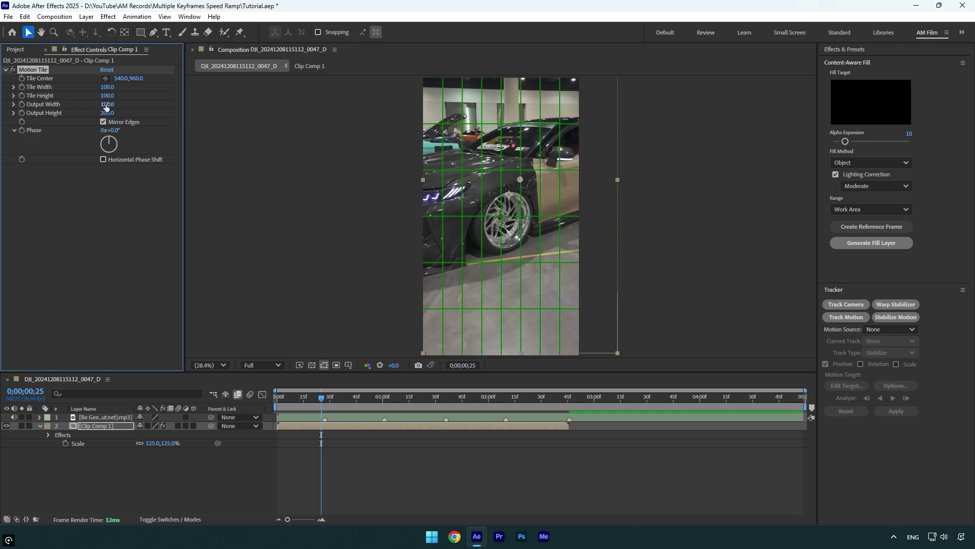
click(107, 104)
text(20)
Turn off the proportional grid and preview the finished clip
click(349, 365)
click(364, 389)
key(space)
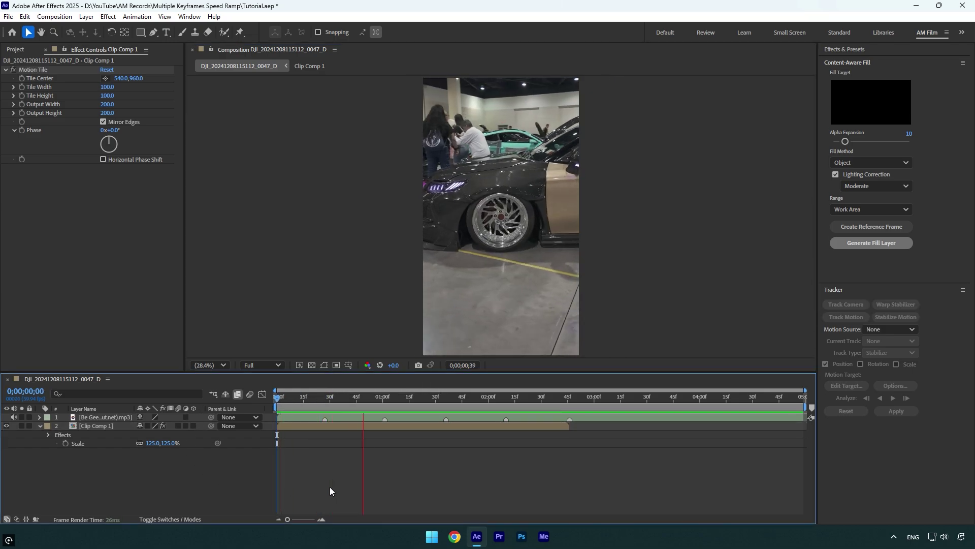